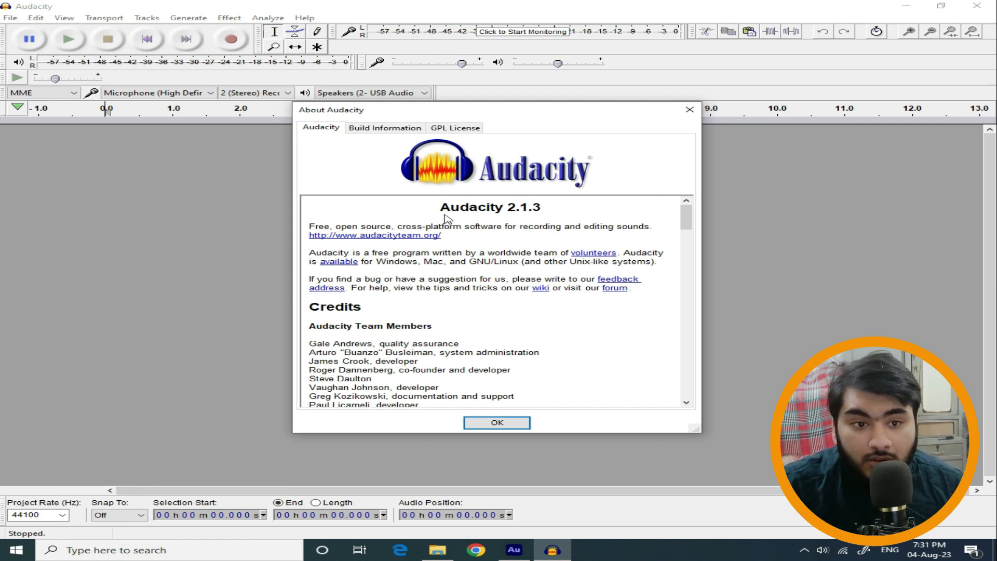
Highlight the program version heading in the About window and close the window.
left_click_drag(441, 208, 540, 208)
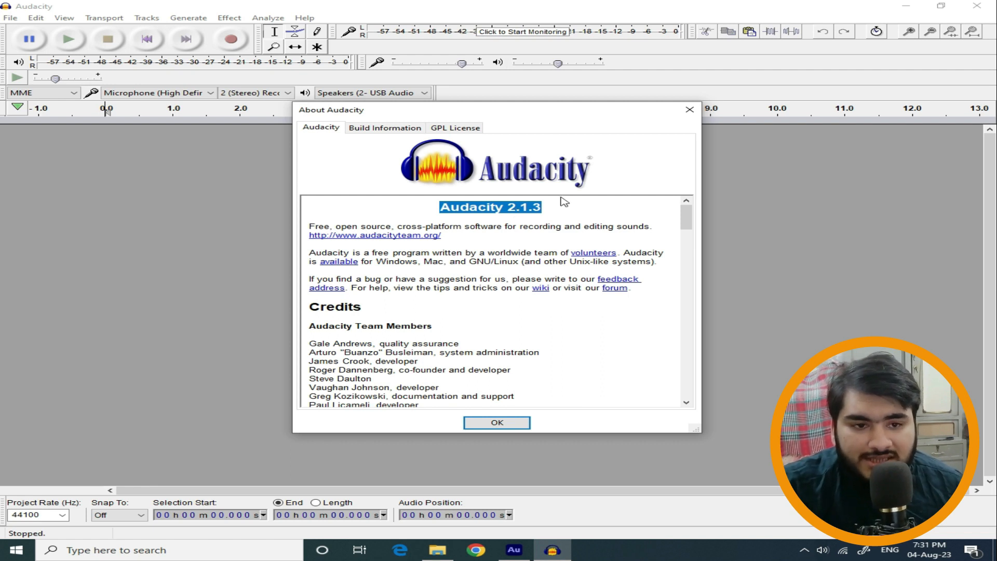
left_click(497, 422)
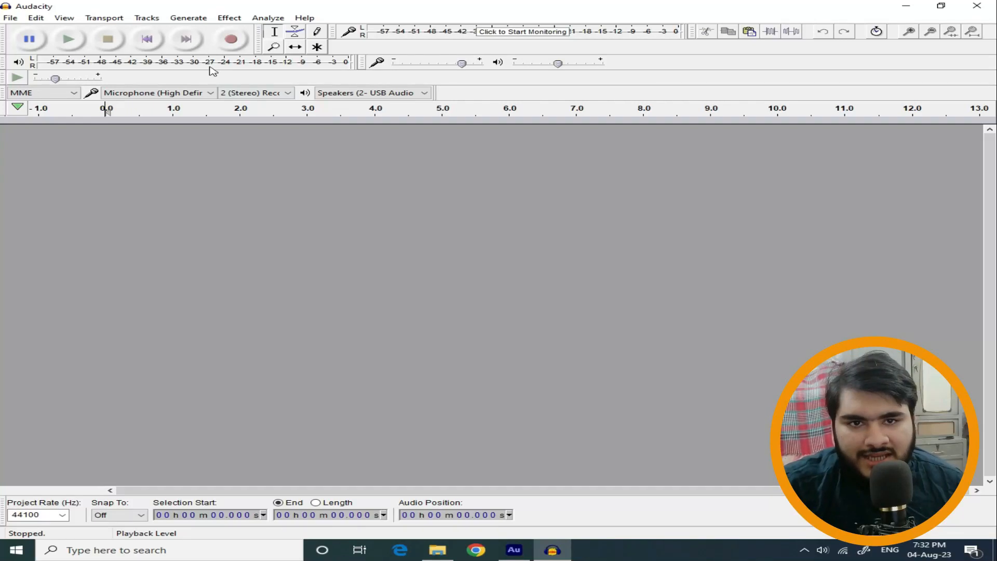
Record a voice clip about 11.7 seconds long and play it back from the beginning.
left_click(232, 40)
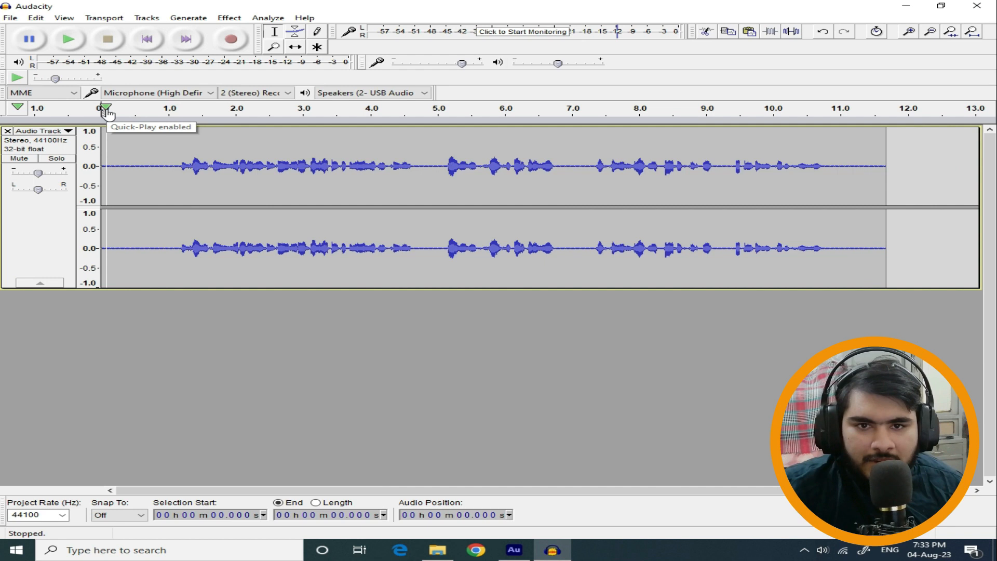
left_click(106, 110)
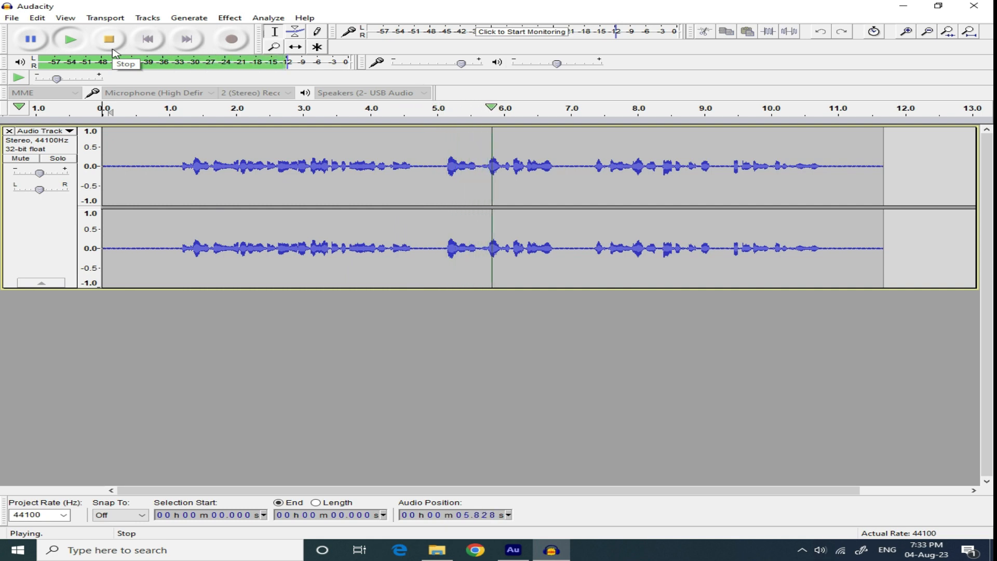
left_click(113, 49)
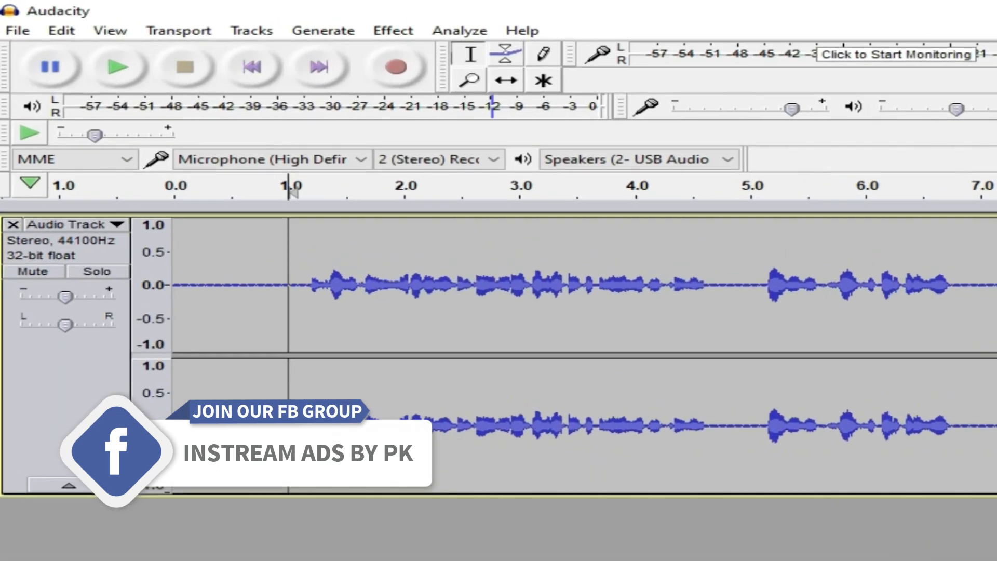
Capture a noise profile from the silent stretch between about 0.1 and 1.0 seconds of the recording.
left_click_drag(168, 242, 109, 211)
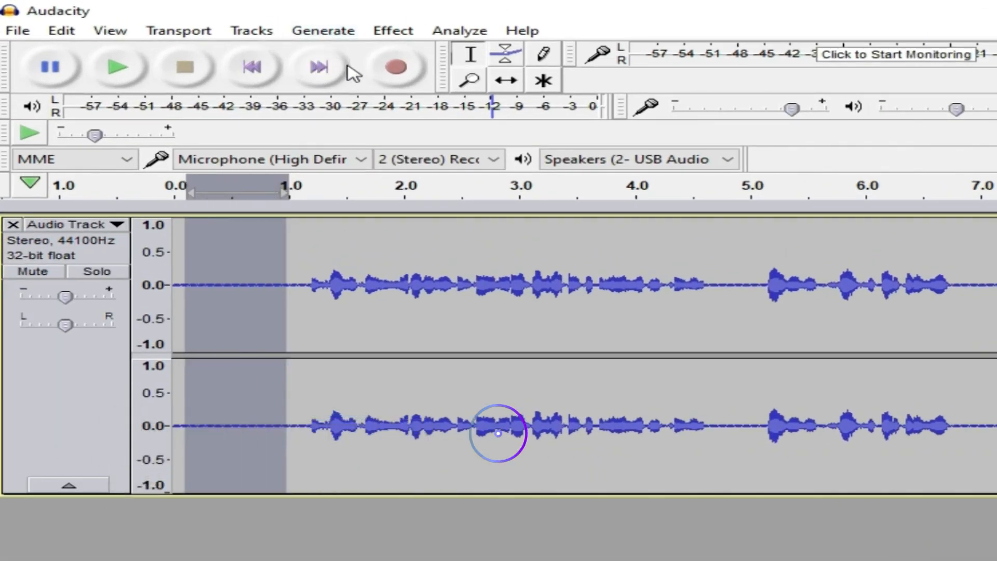
left_click(402, 31)
left_click(605, 398)
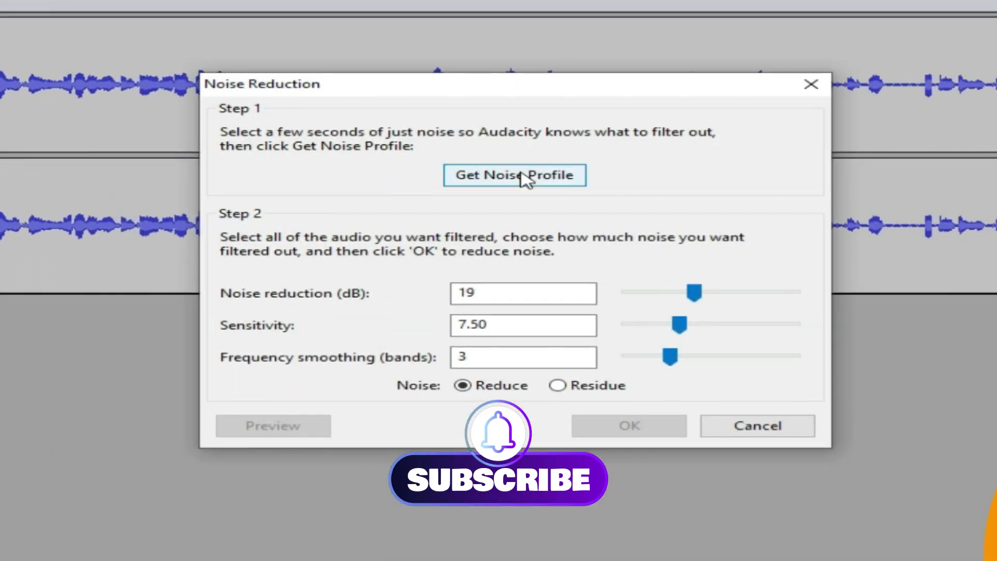
left_click(523, 176)
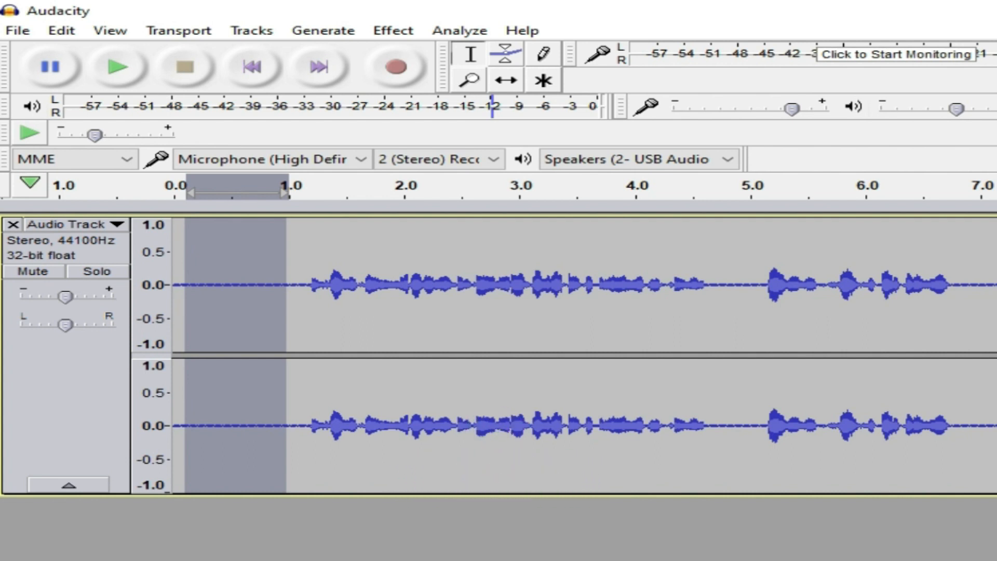
Apply Noise Reduction to the whole track with 19 dB reduction, sensitivity 7.50 and 3 smoothing bands, and play the result.
key("ctrl+a")
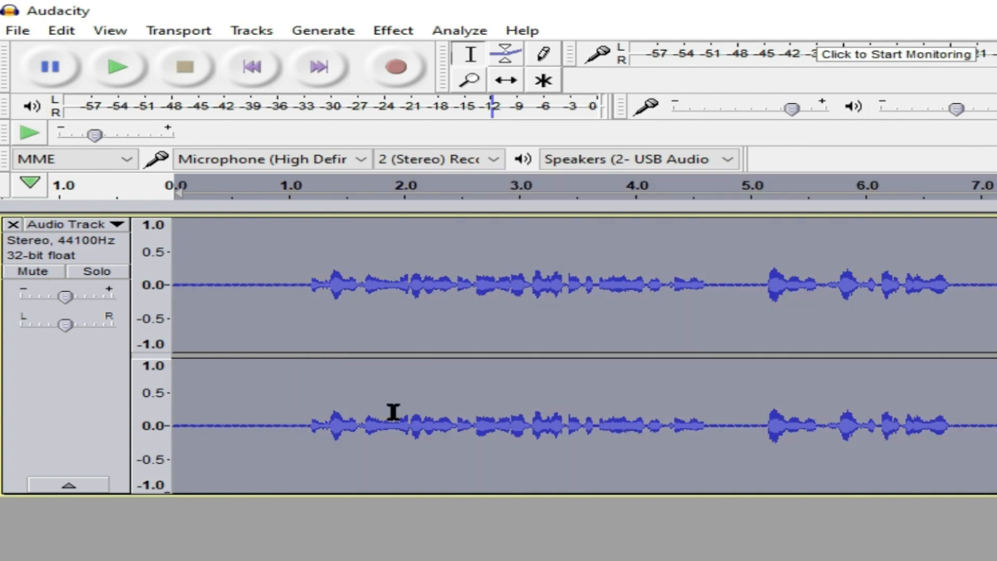
left_click(404, 30)
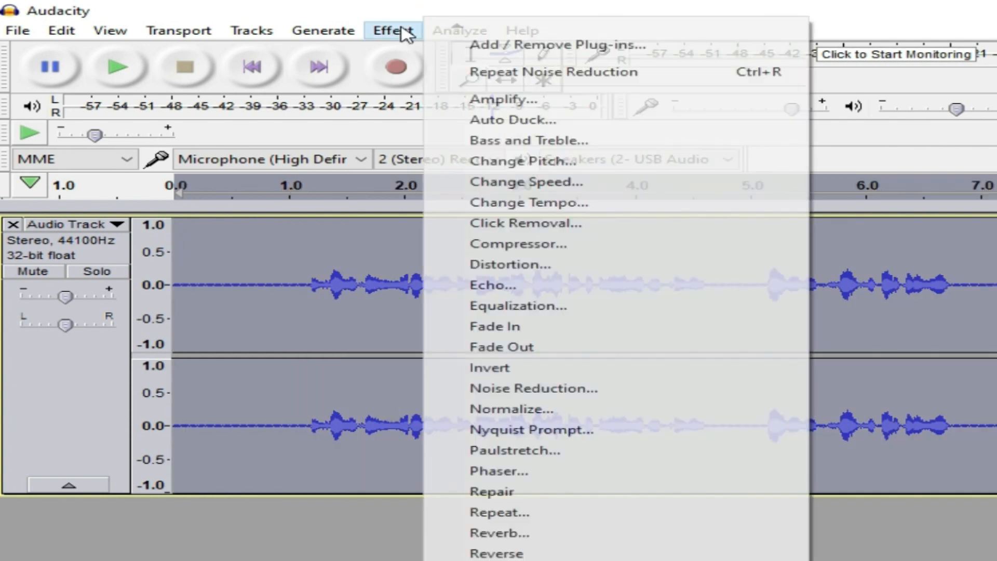
left_click(490, 388)
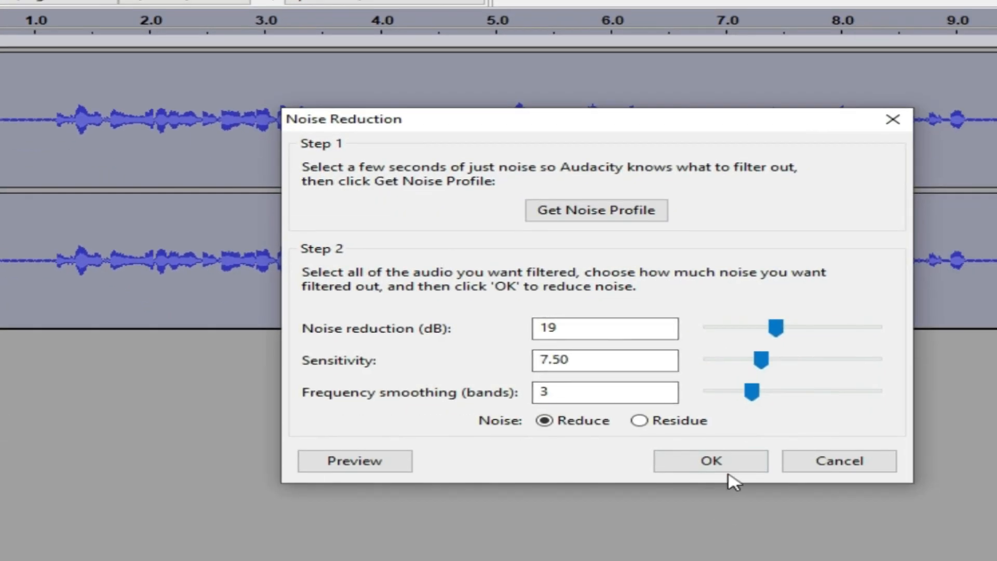
left_click(710, 461)
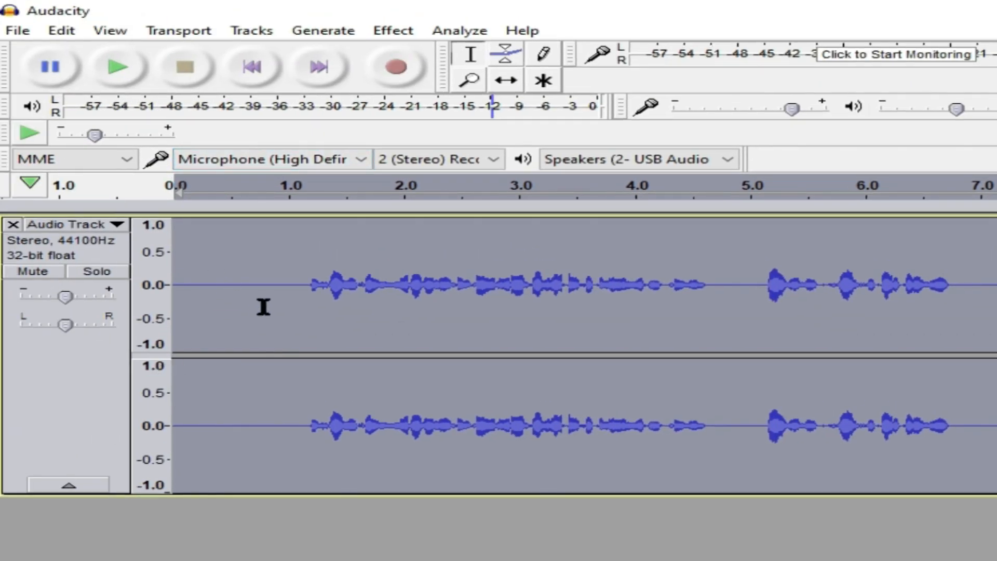
left_click(184, 203)
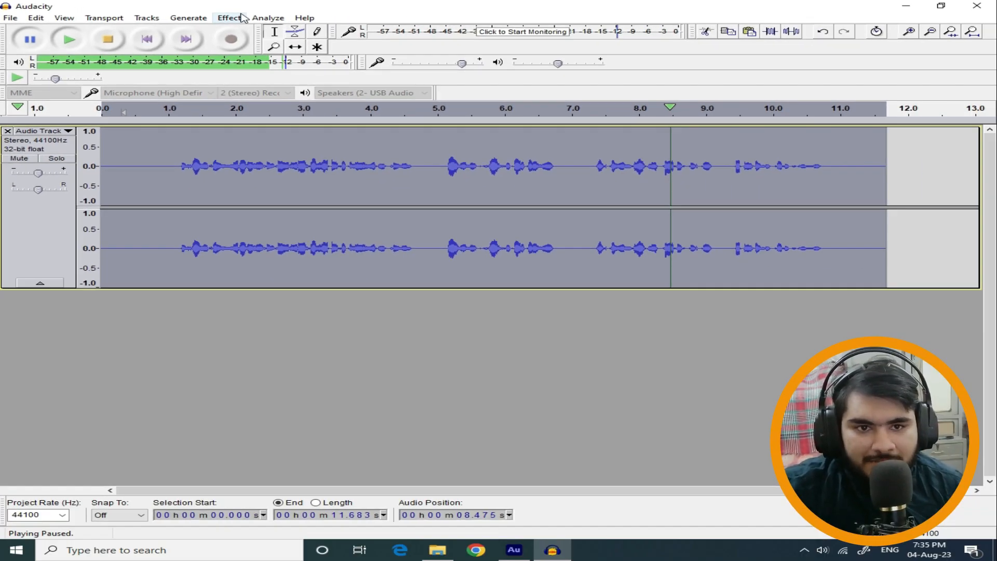
Start Equalization on the whole track in Draw mode and load the Bass Boost curve.
left_click(230, 17)
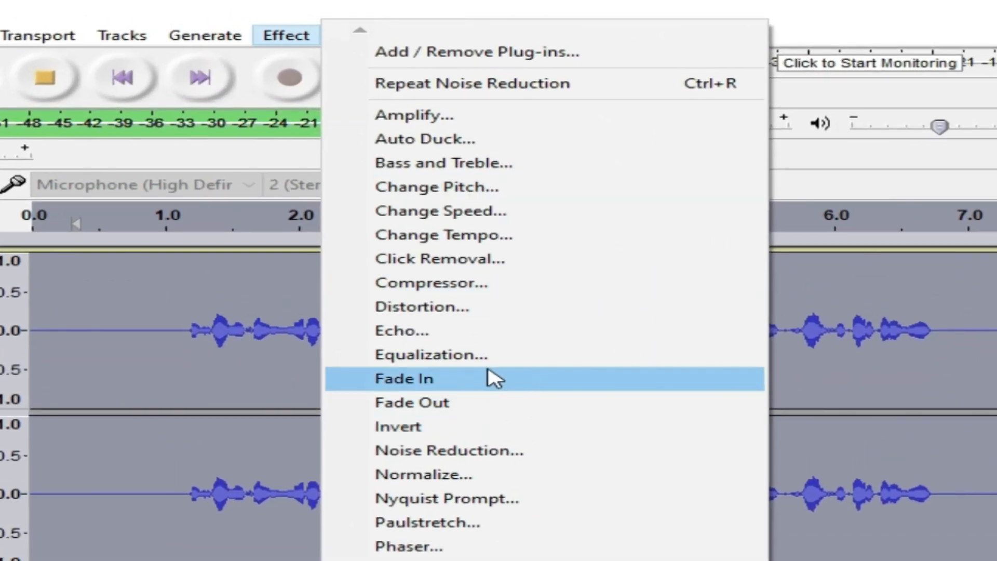
left_click(460, 358)
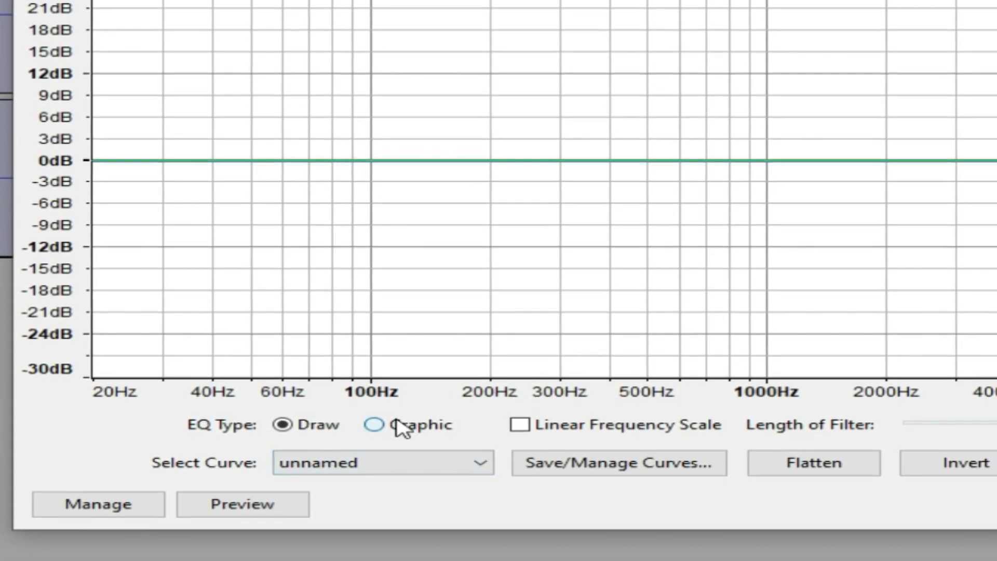
left_click(402, 429)
left_click(311, 426)
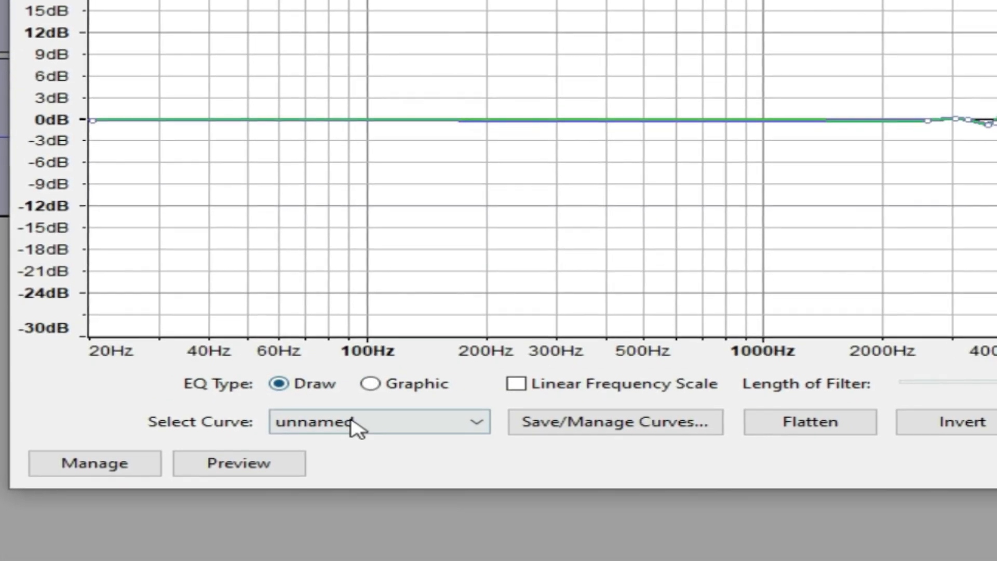
left_click(353, 427)
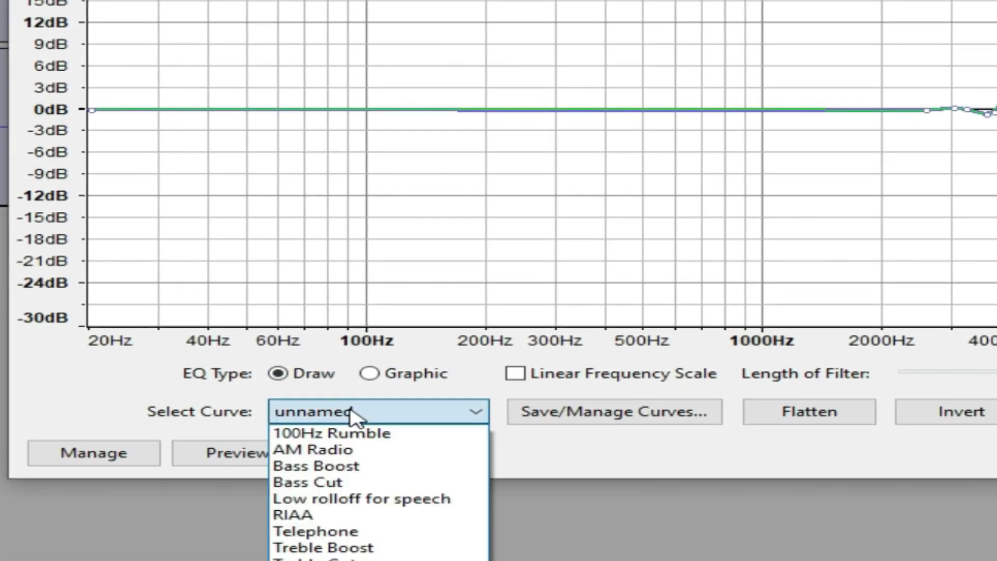
left_click(374, 465)
Raise the curve's 100 Hz point to about 15 dB, set the filter length to 8191 and apply the equalization.
left_click(370, 43)
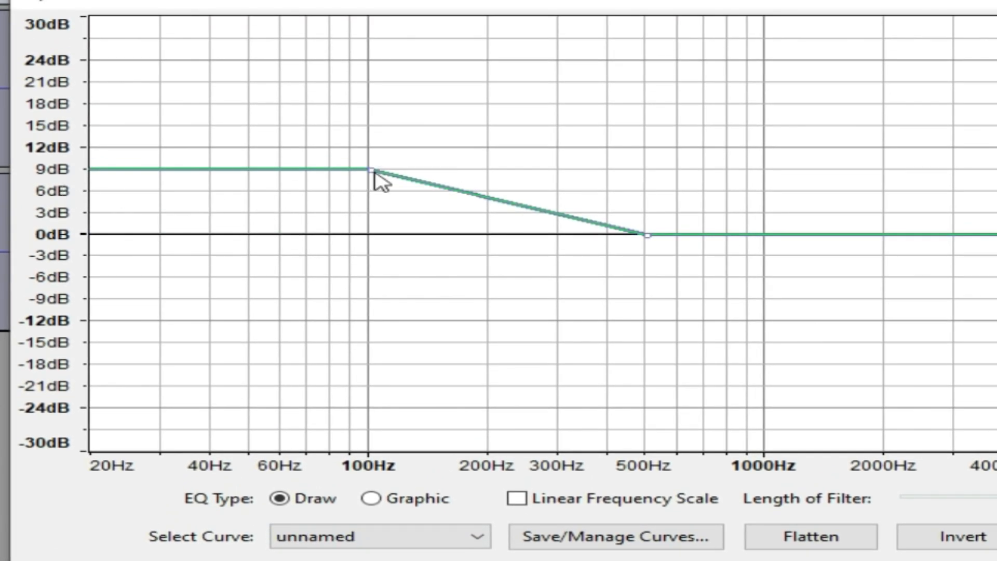
left_click_drag(372, 170, 369, 127)
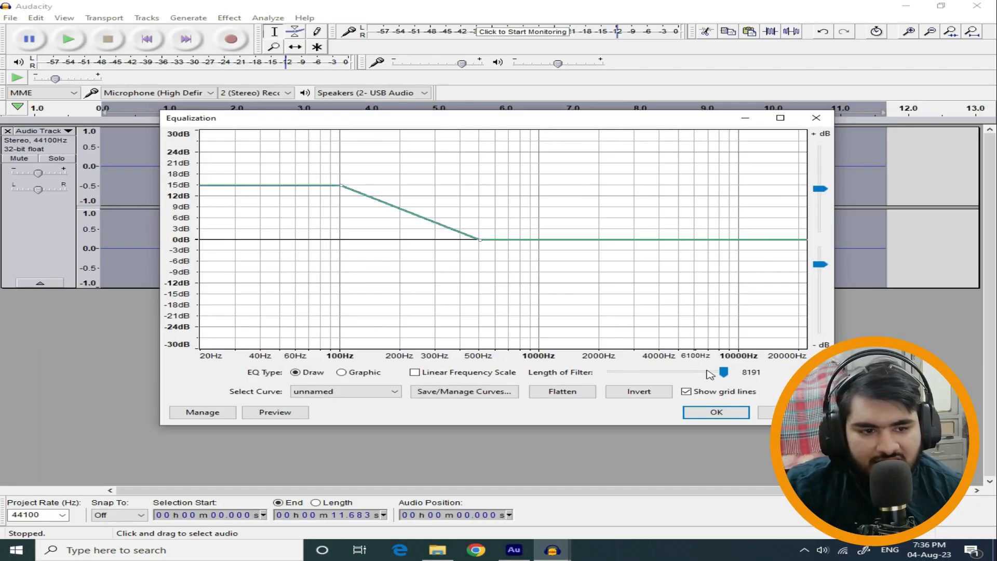
left_click_drag(709, 373, 640, 371)
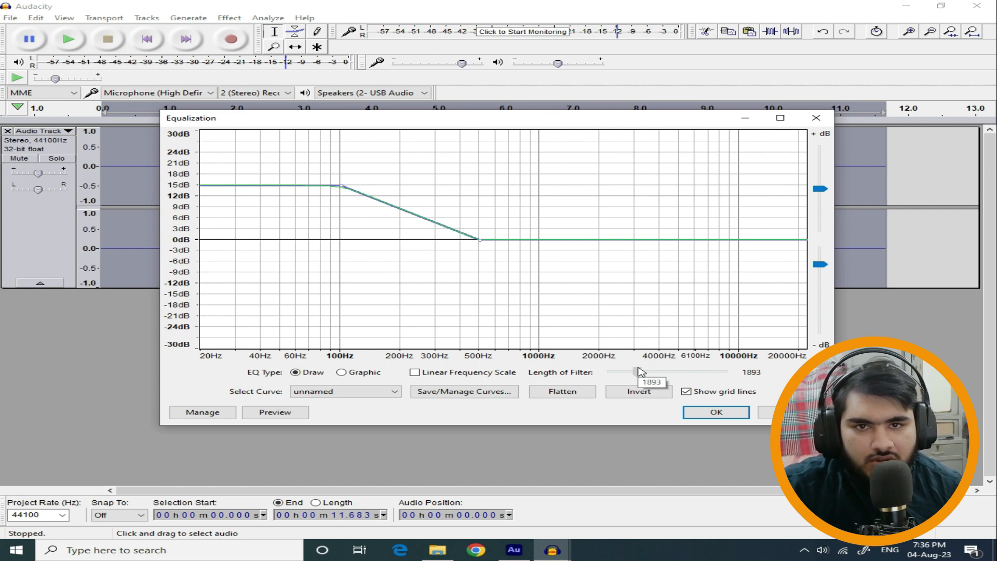
left_click_drag(641, 371, 748, 375)
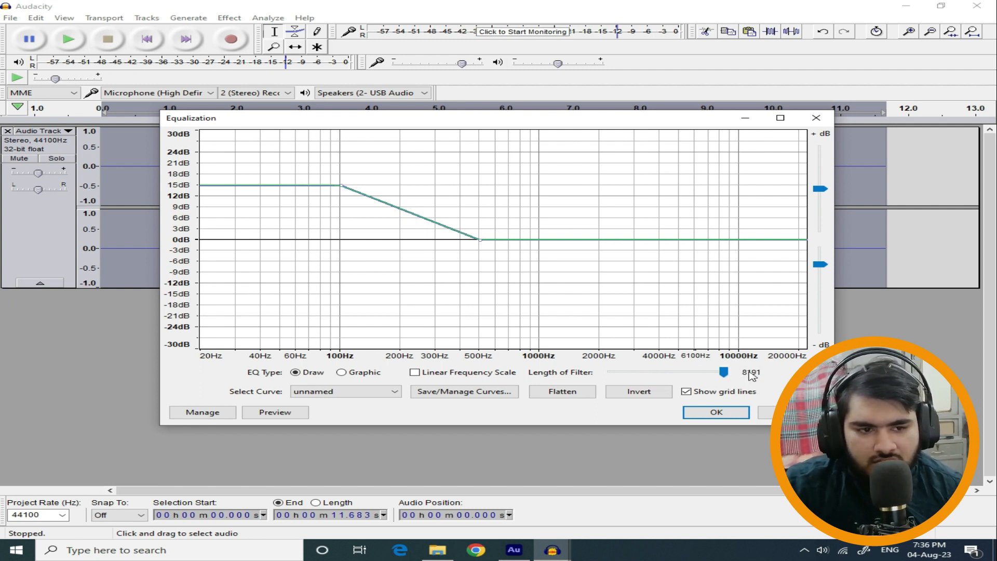
left_click(689, 413)
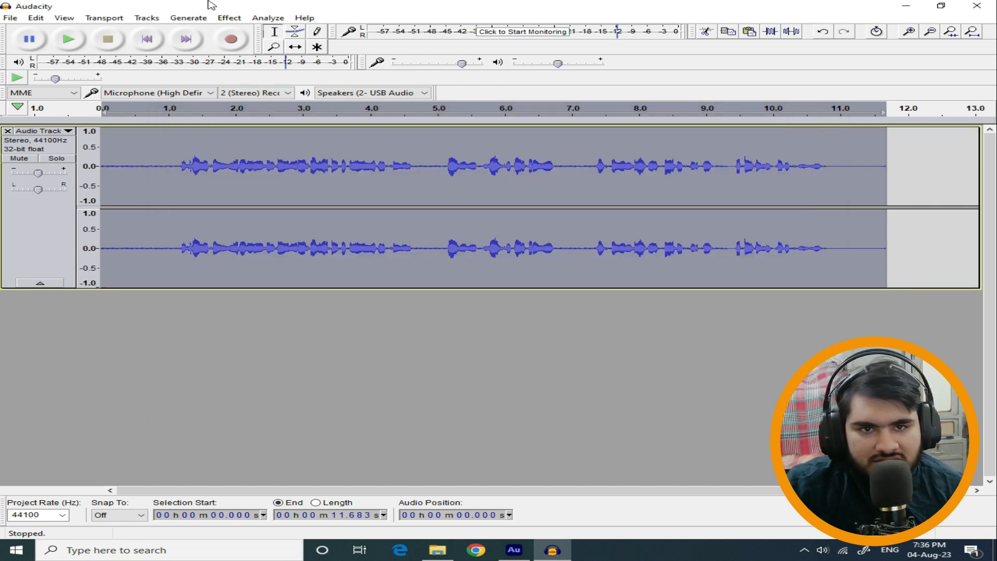
Equalize the track with the Treble Boost curve, raising its high-frequency end to about 15 dB.
left_click(230, 18)
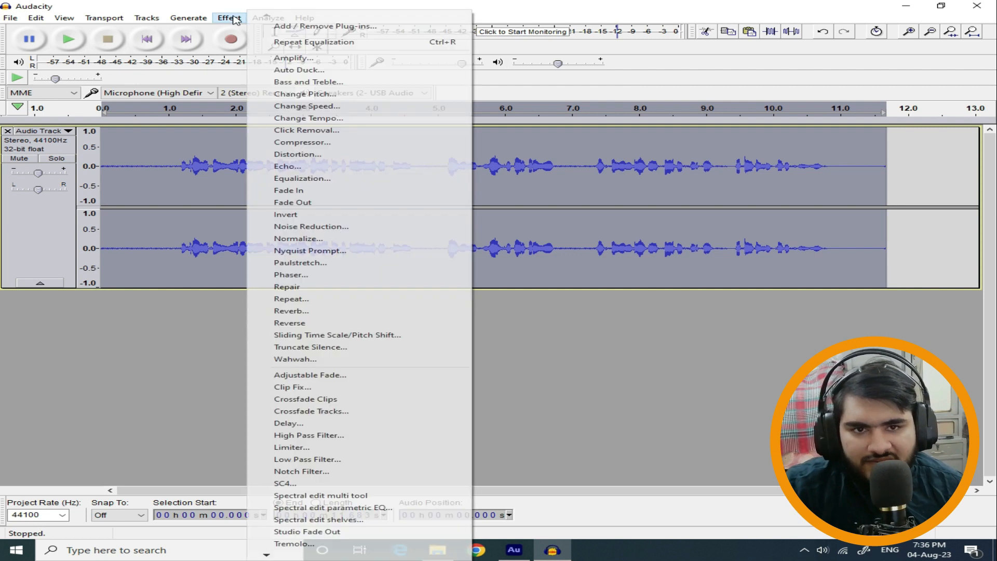
left_click(340, 179)
left_click(342, 390)
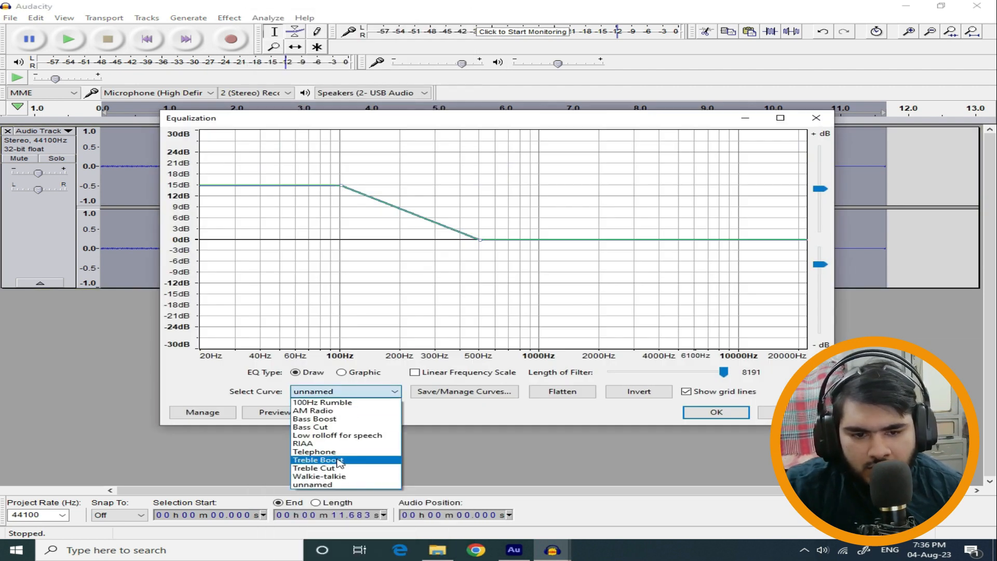
left_click(340, 460)
left_click_drag(681, 209, 681, 187)
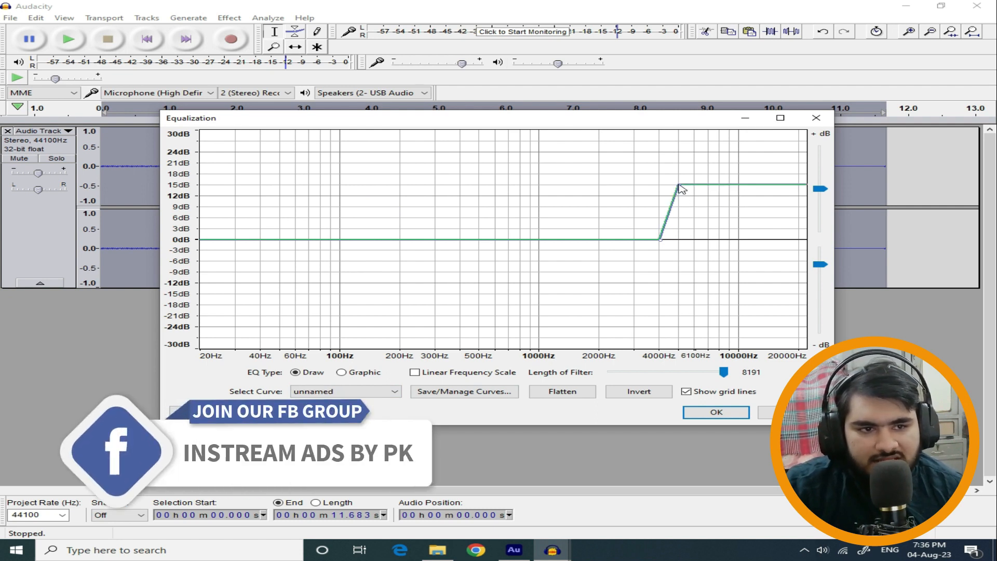
left_click(716, 412)
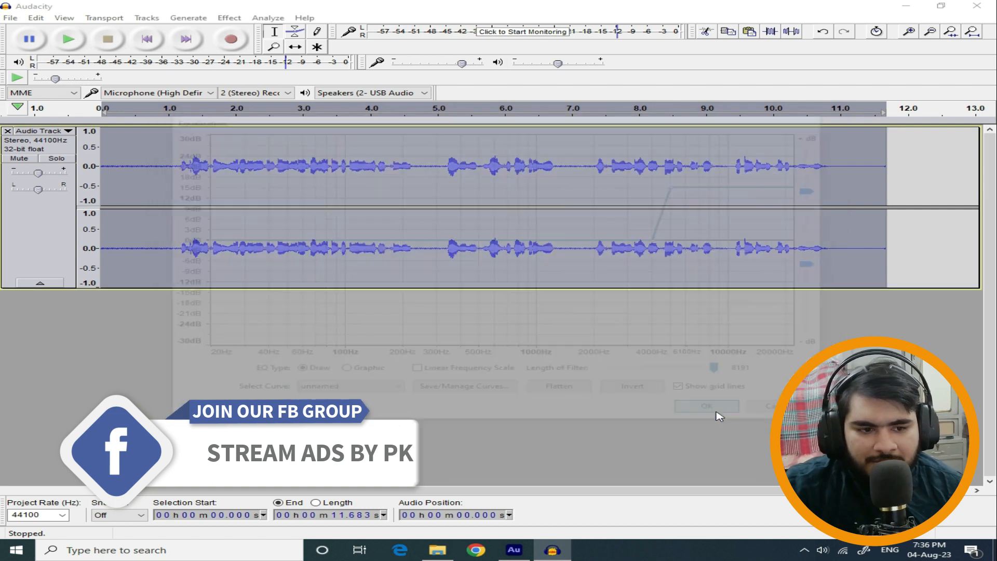
Compress the whole track with a -12 dB threshold, -40 dB noise floor, 2:1 ratio and make-up gain for 0 dB.
left_click(229, 18)
left_click(353, 143)
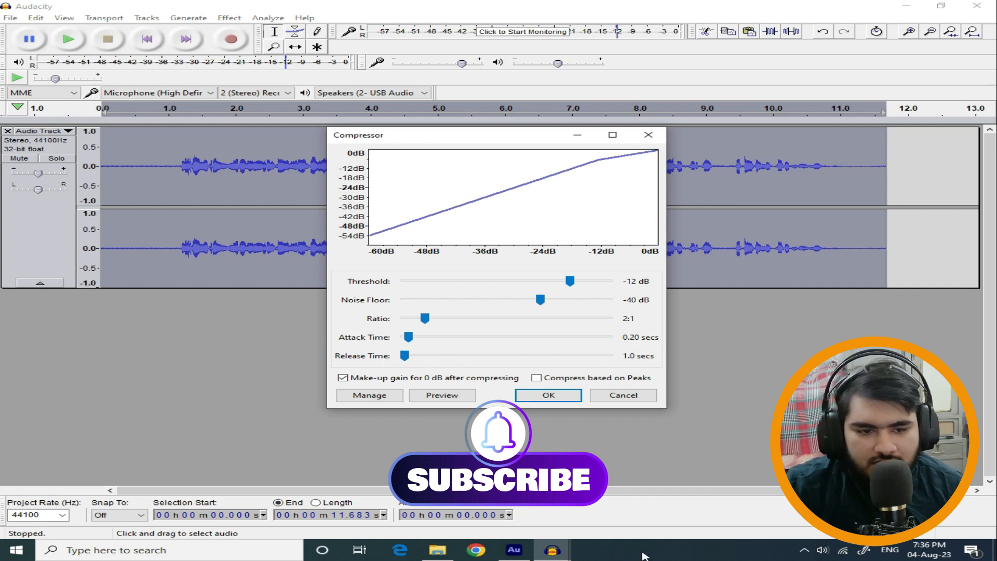
left_click(571, 397)
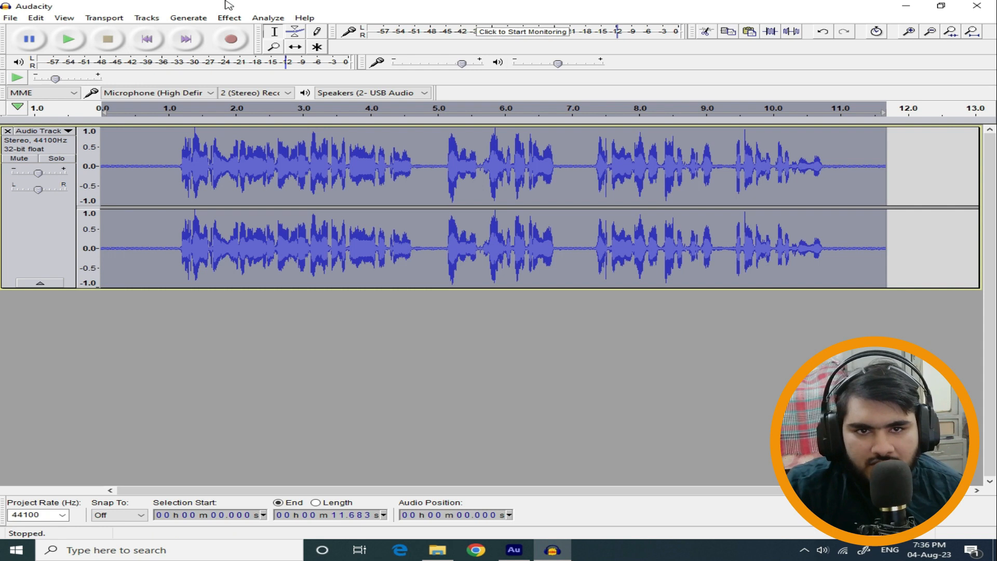
Normalize the whole compressed track with the existing settings.
left_click(229, 18)
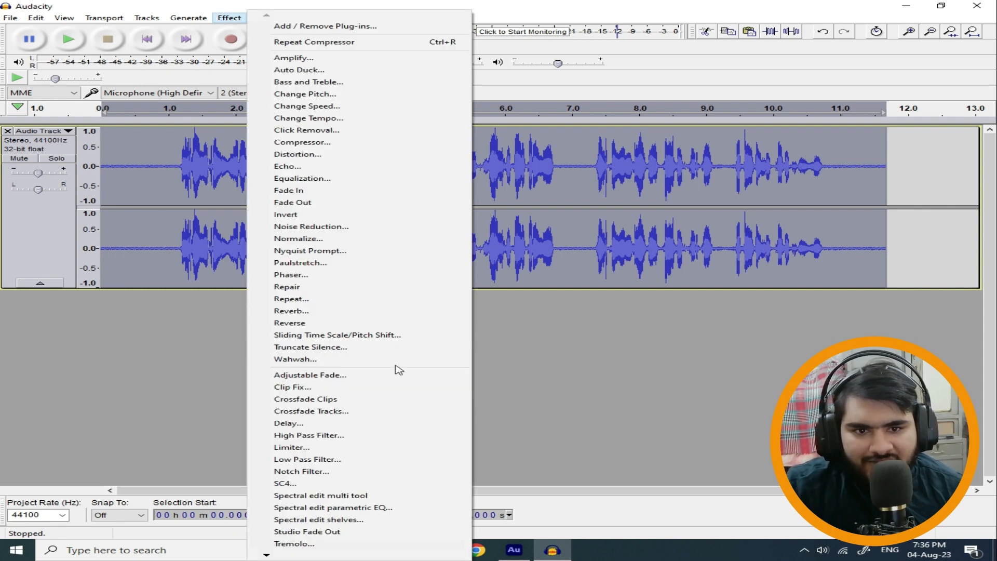
left_click(334, 238)
key("Return")
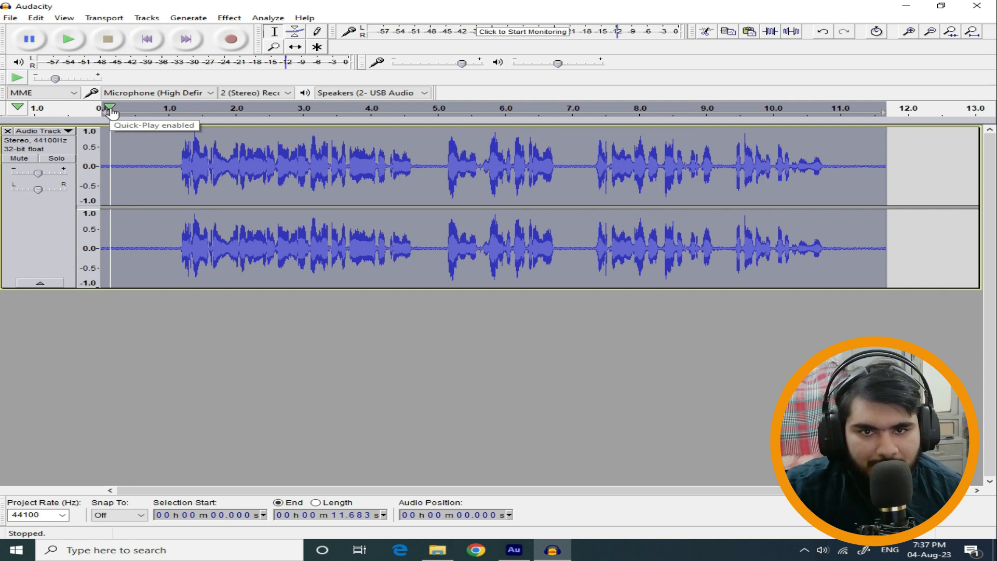
Capture a new noise profile from the silent opening between about 0.09 and 0.95 seconds of the processed track.
left_click_drag(164, 256, 107, 237)
left_click(226, 17)
left_click(338, 229)
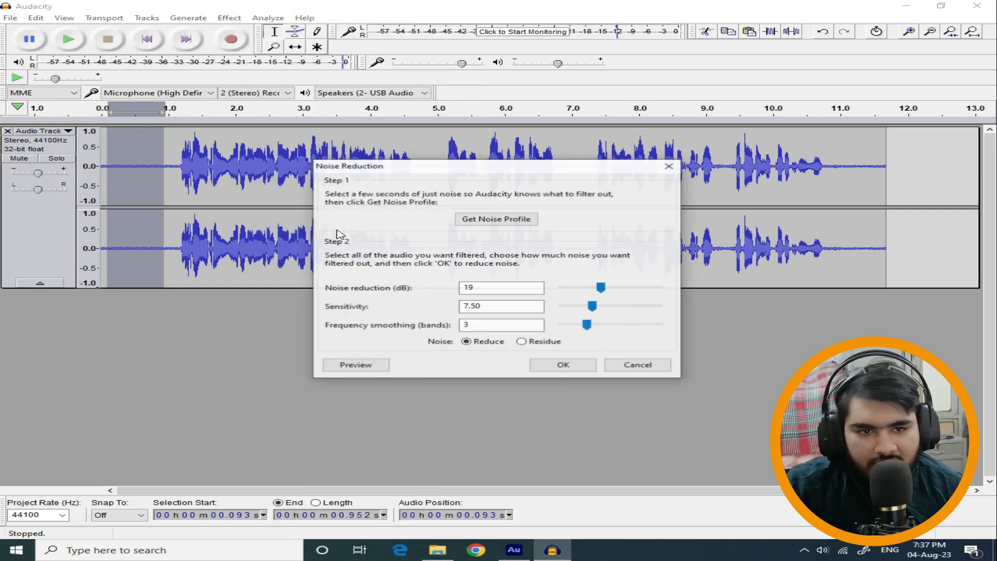
left_click(502, 219)
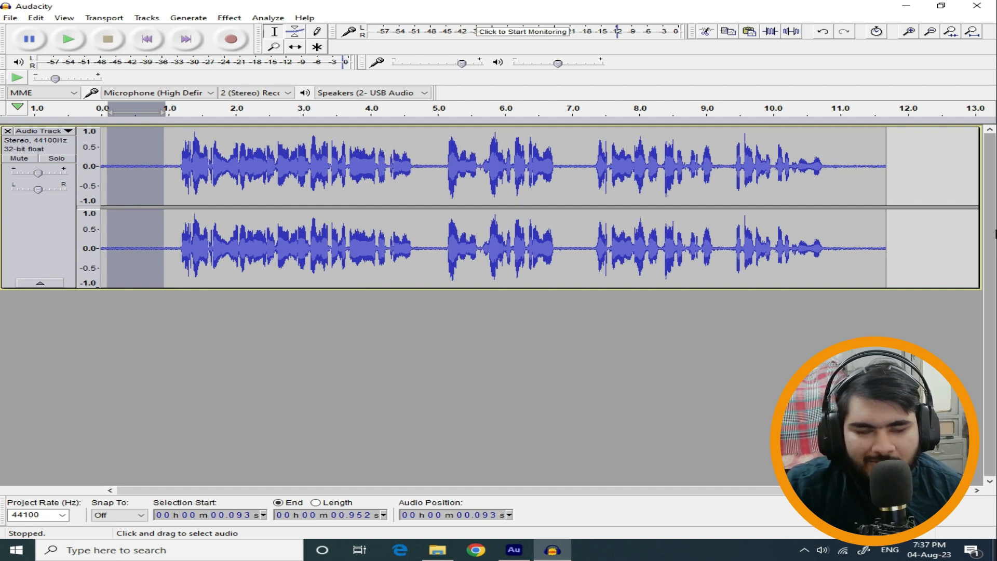
Reduce noise across the entire normalized track again, using 19 dB reduction, sensitivity 7.50 and 3 frequency smoothing bands.
key("ctrl+a")
left_click(229, 18)
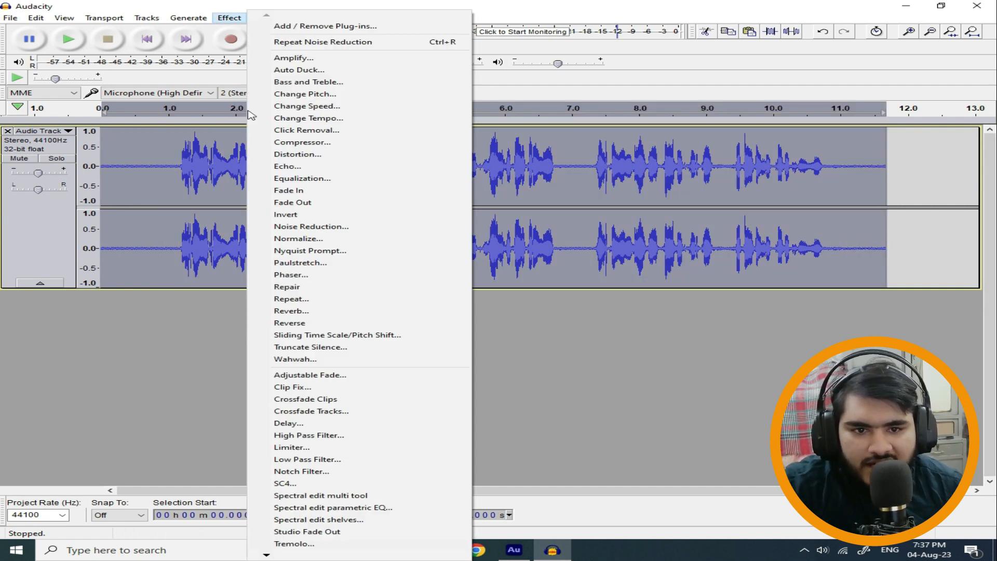
left_click(321, 226)
left_click(566, 364)
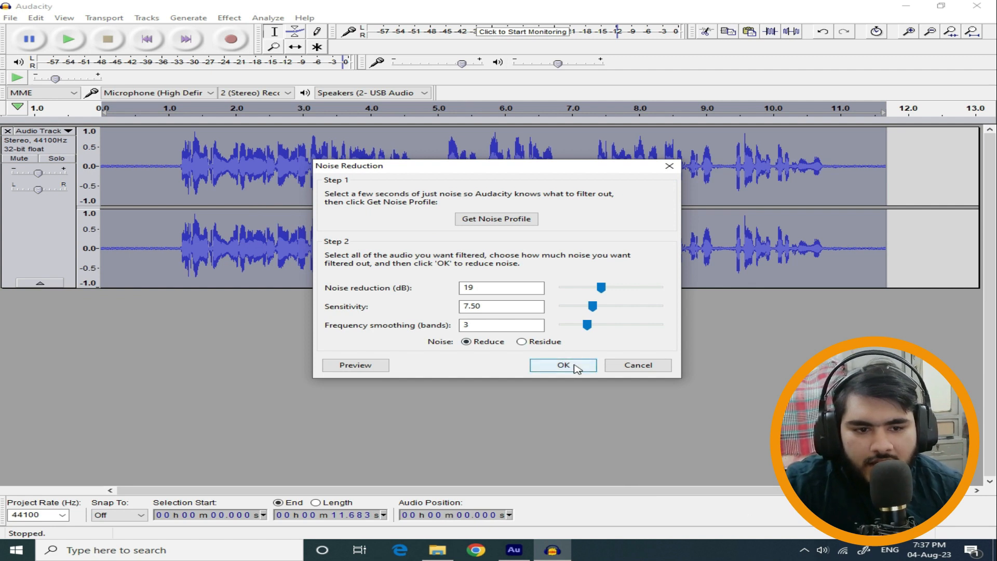